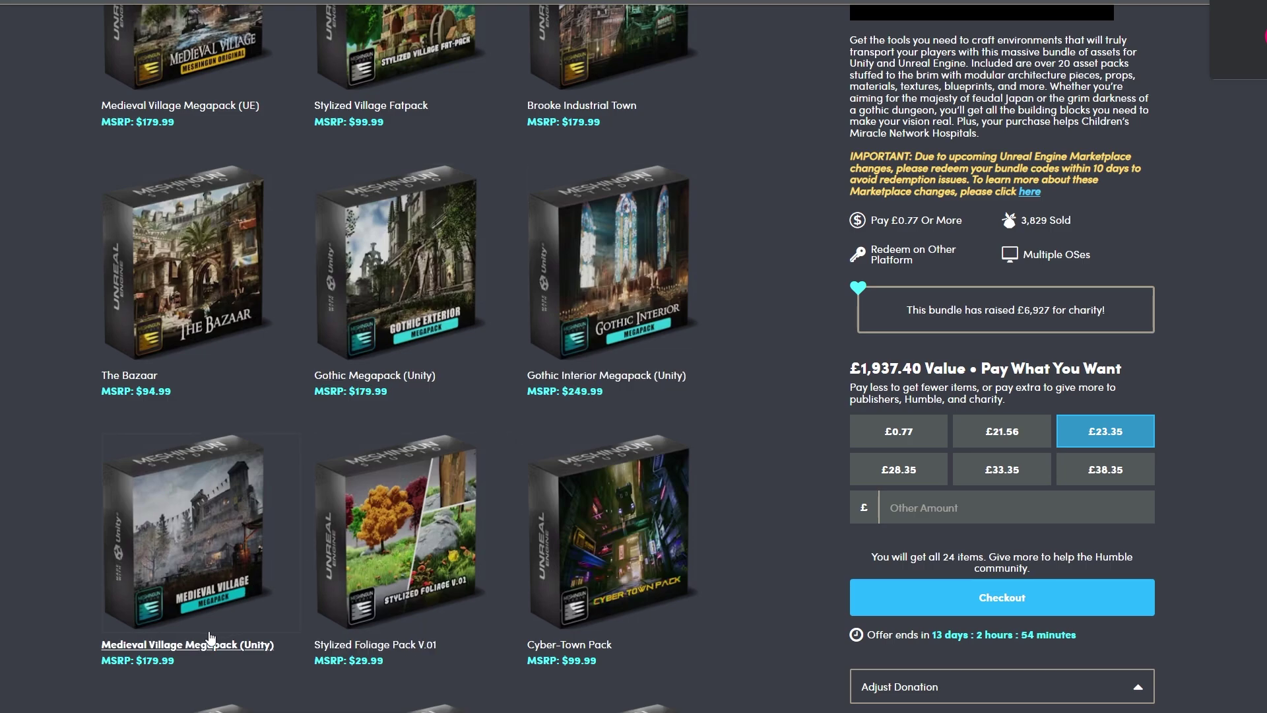
Scroll back up the Medieval Village Megapack Asset Store listing, purchased via the Humble Bundle.
scroll(258, 616, "up", 5)
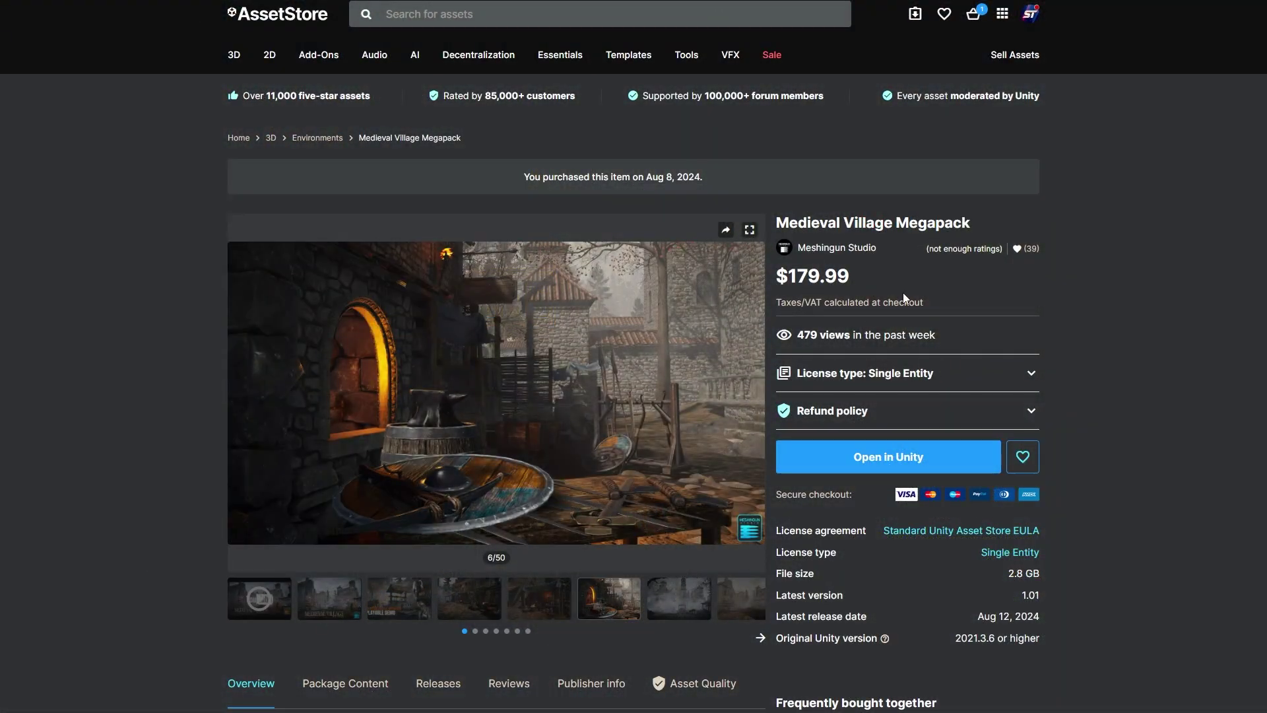
Send the purchased Medieval Village Megapack from the Asset Store to the Unity Editor.
left_click(864, 460)
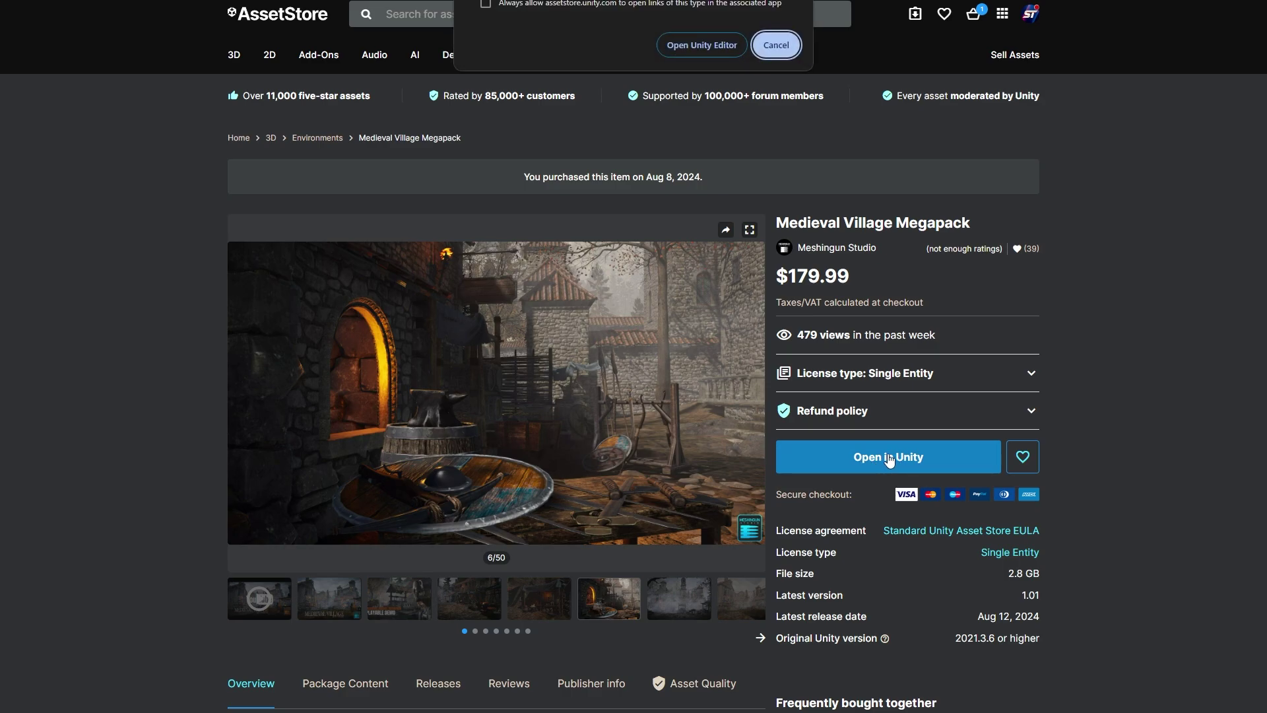
left_click(712, 44)
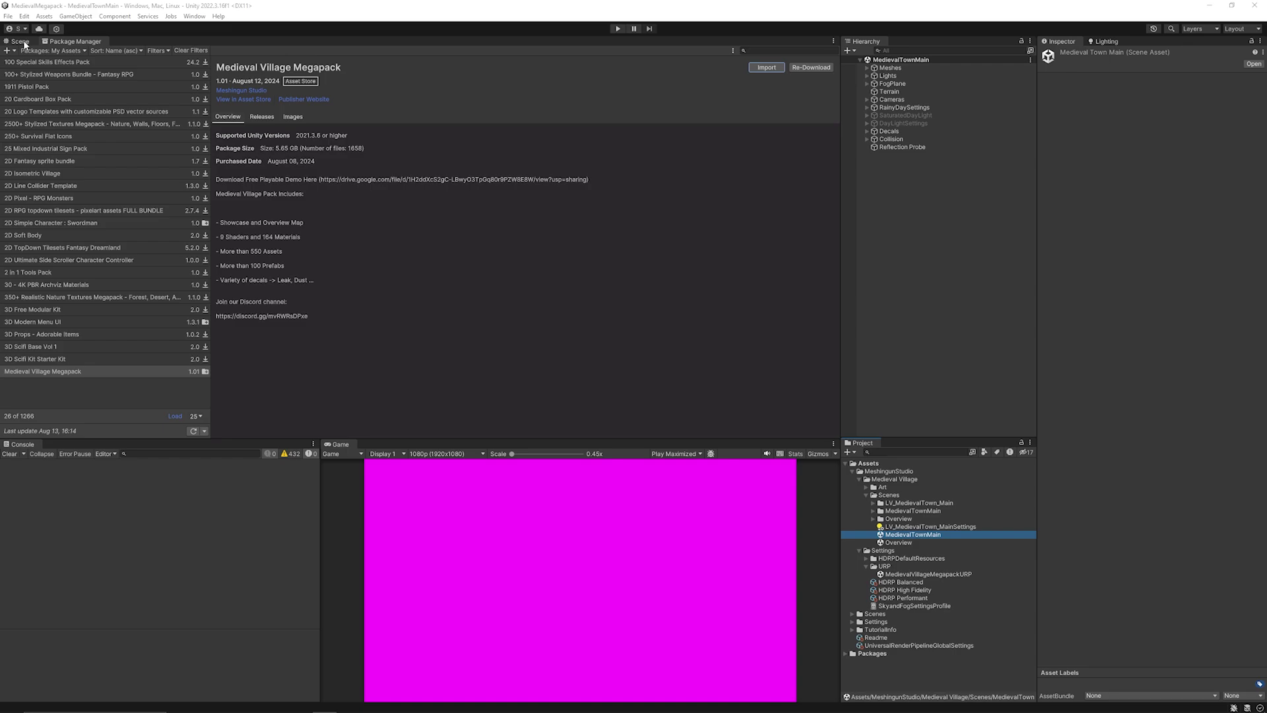
Import the MedievalVillageMegapackURP settings package so the MedievalTownMain scene renders textured in the Scene view.
left_click(20, 41)
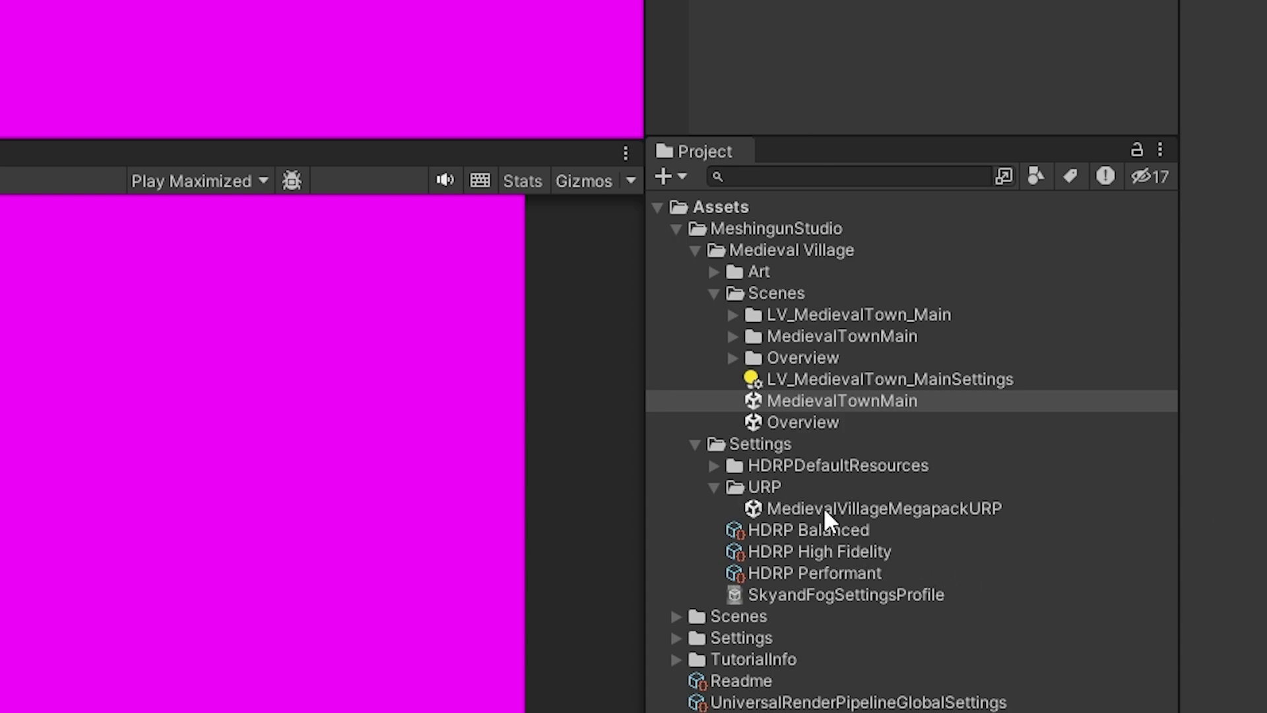
left_click(899, 510)
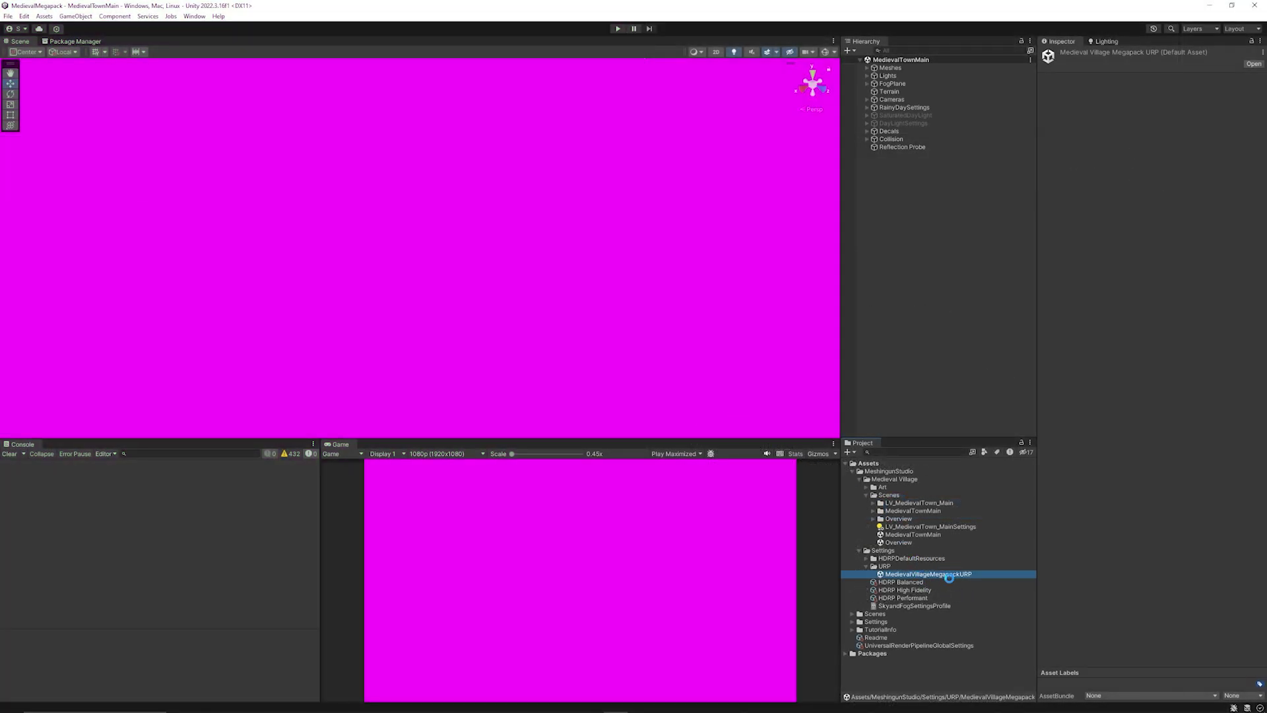
left_click(949, 577)
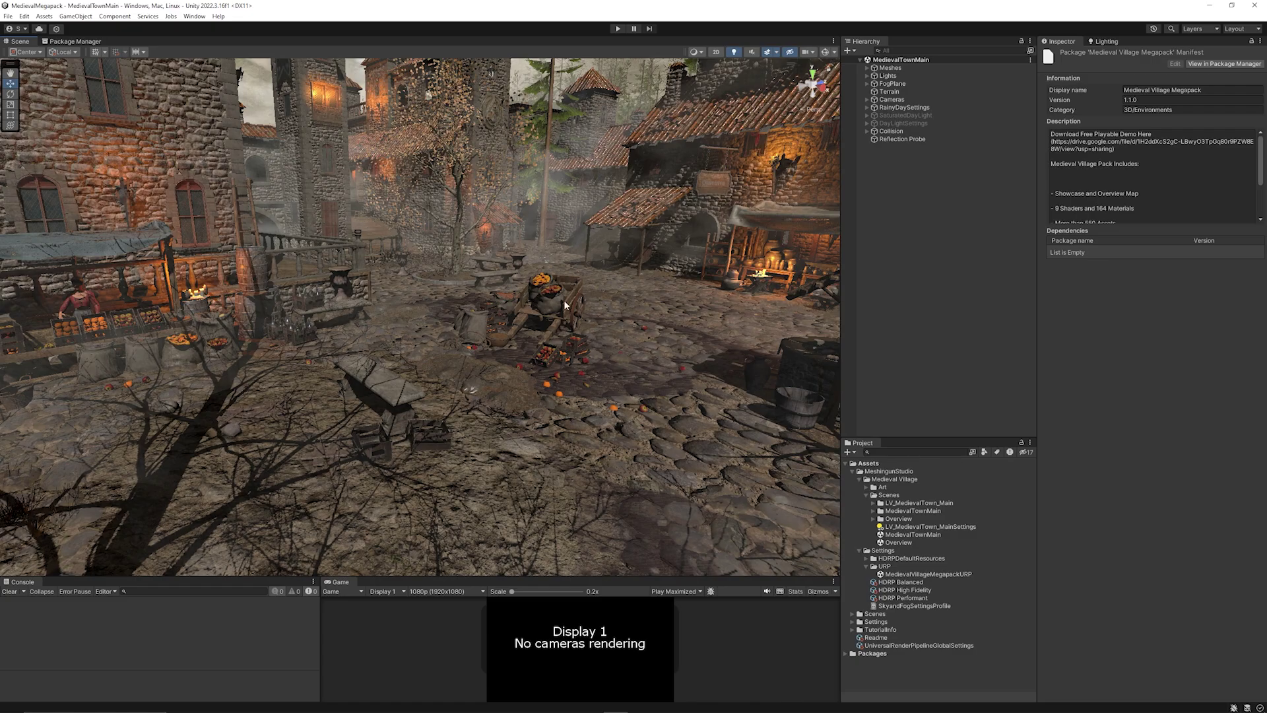
Look around the town square, expand all Meshes children and inspect a candle cluster object.
right_click_drag(532, 263, 192, 271)
left_click(890, 67)
key("shift+c")
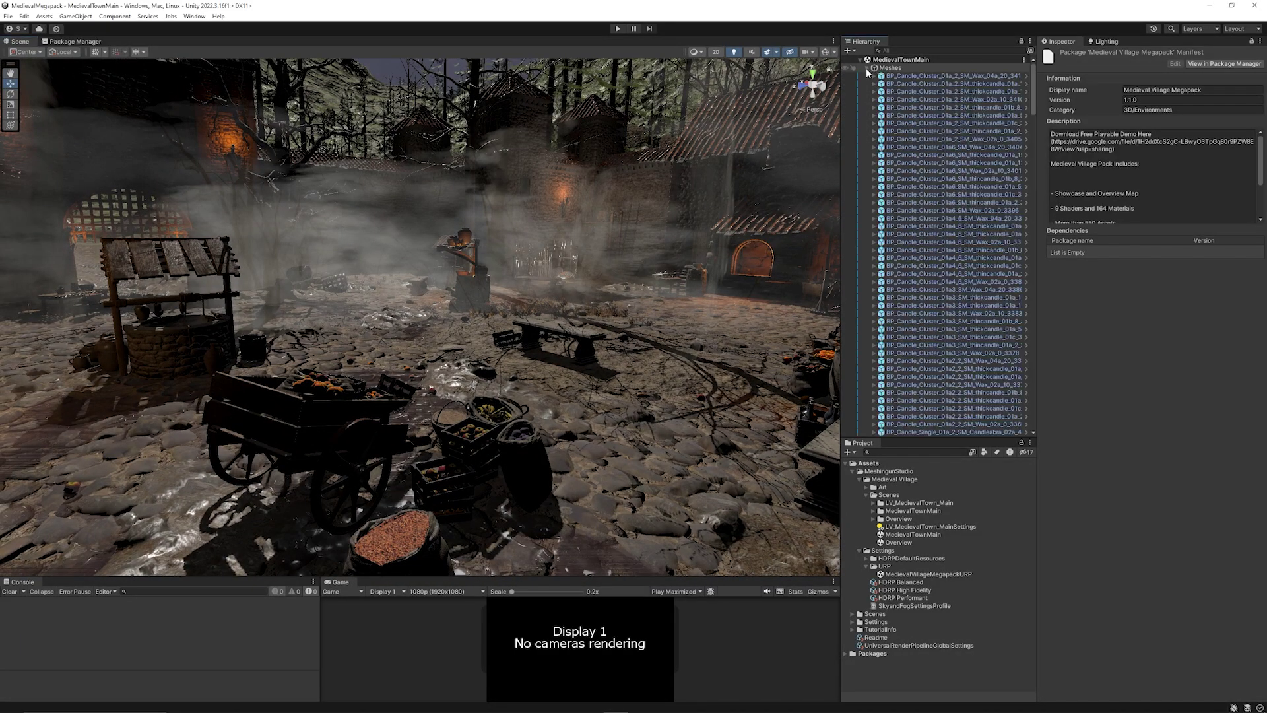
left_click(938, 76)
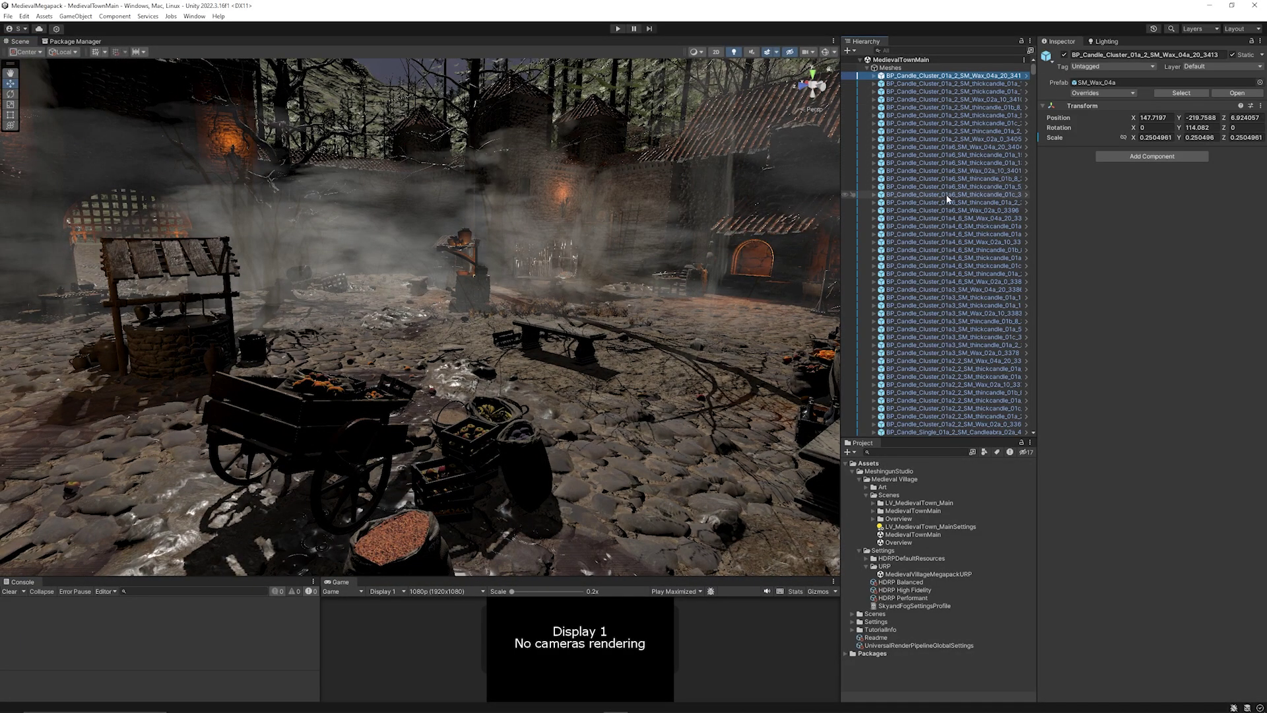
Collapse the Scenes folder and expand the Art folder to show its subfolders.
scroll(951, 257, "down", 15)
scroll(949, 270, "down", 10)
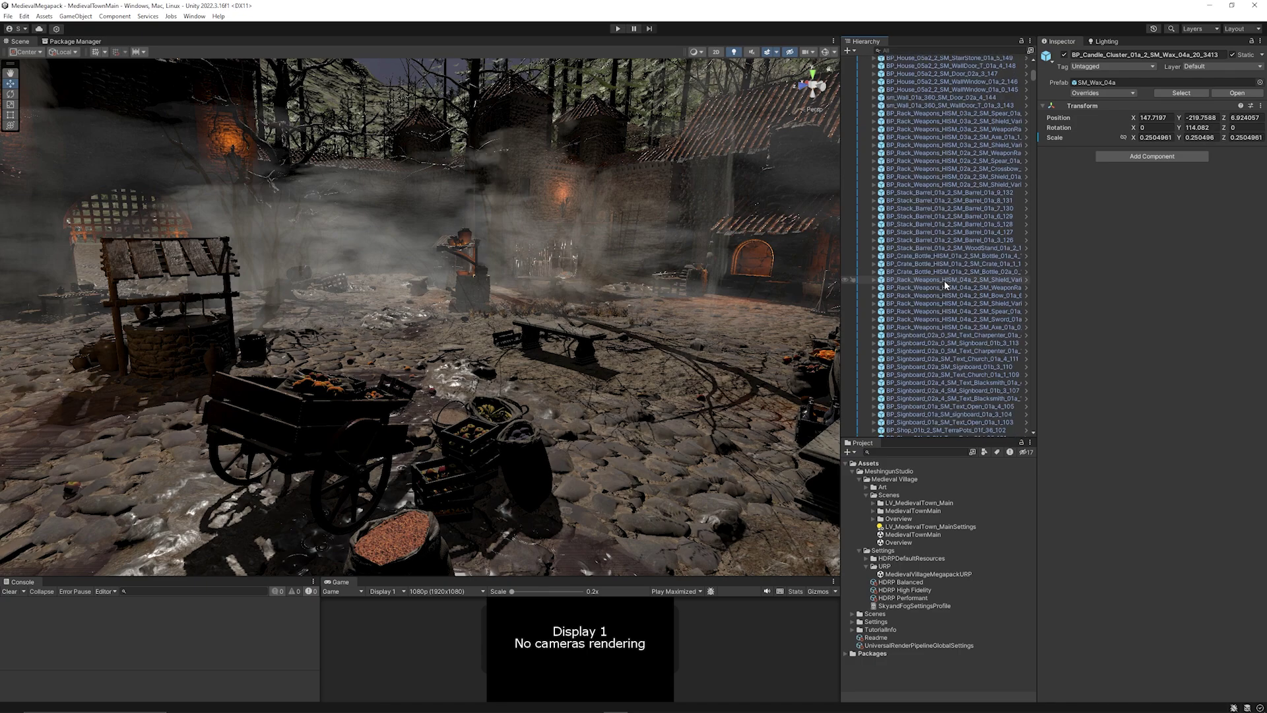
left_click(867, 496)
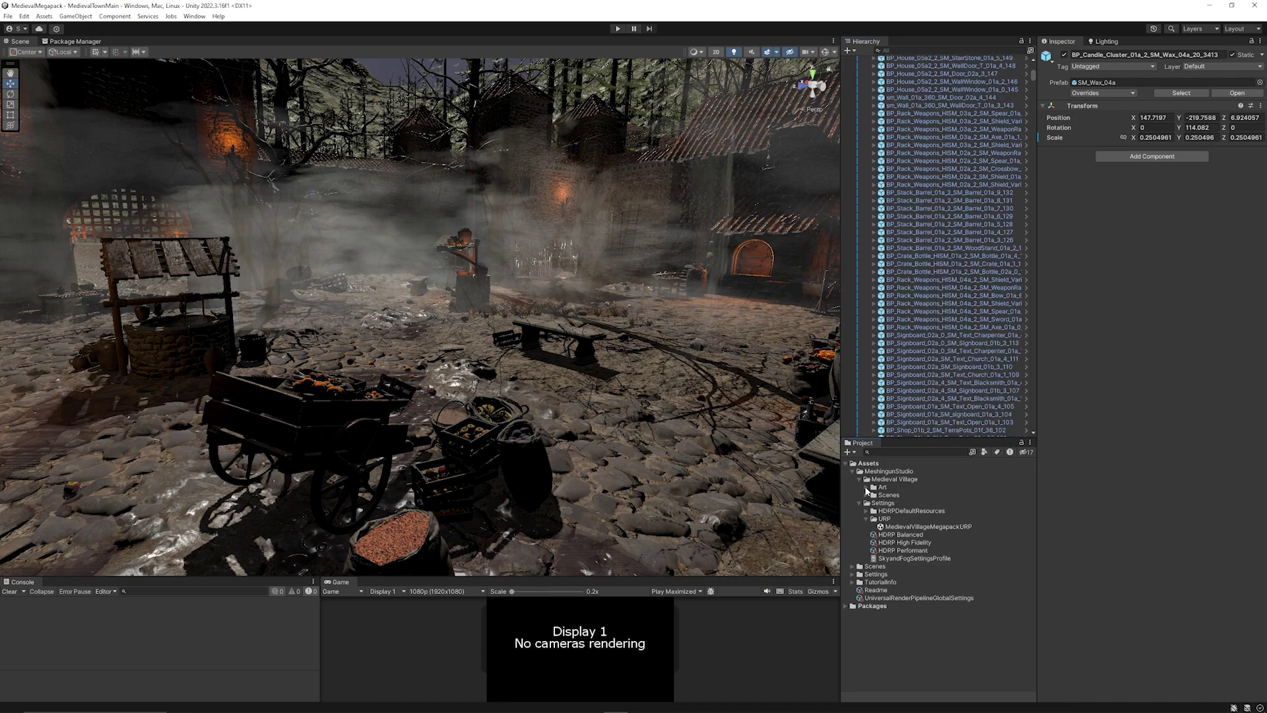
left_click(867, 487)
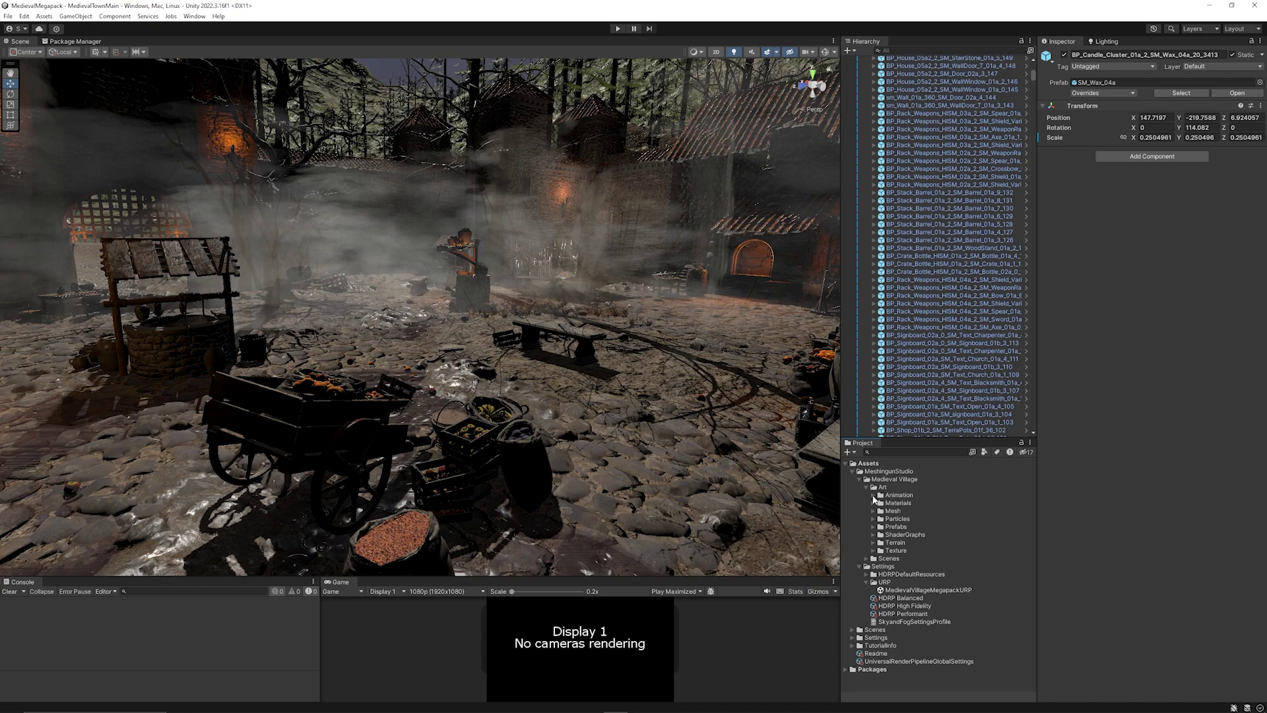
Open the Prefabs folder and preview the SM_Alder_Fall_01a and SM_Alder_Fall_01b tree prefabs.
left_click(873, 495)
left_click(873, 493)
left_click(873, 526)
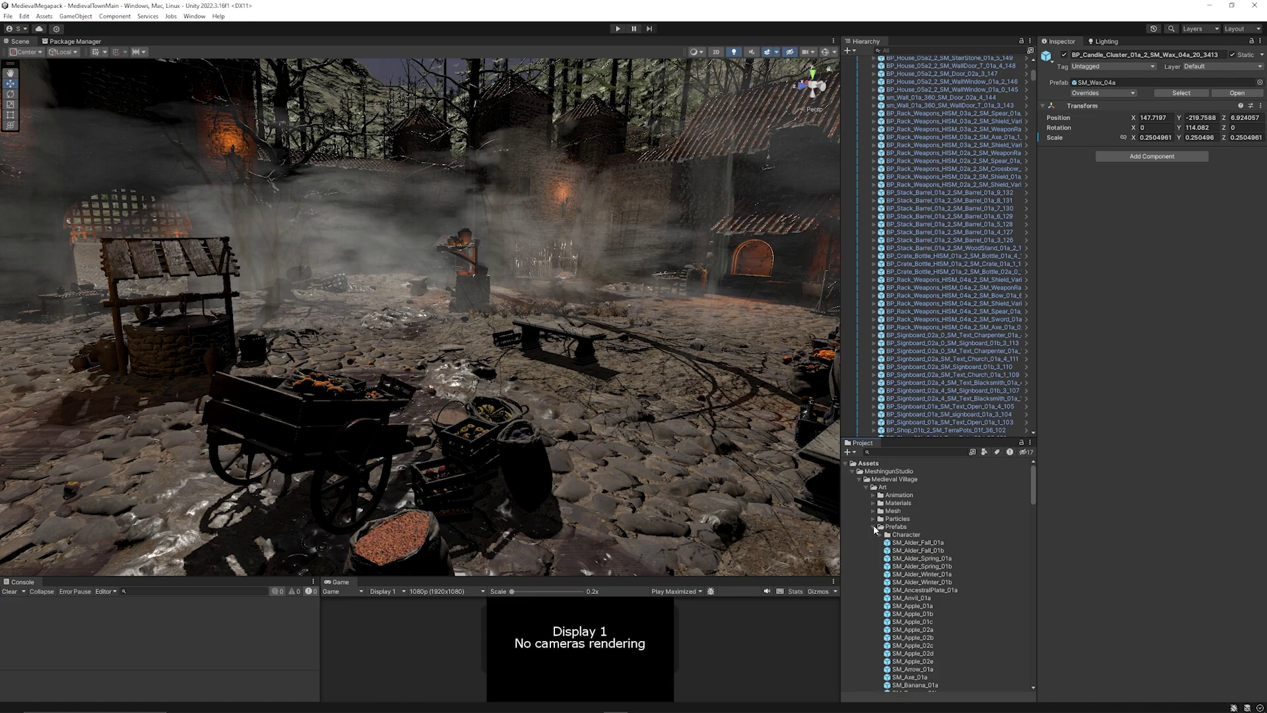
left_click(917, 543)
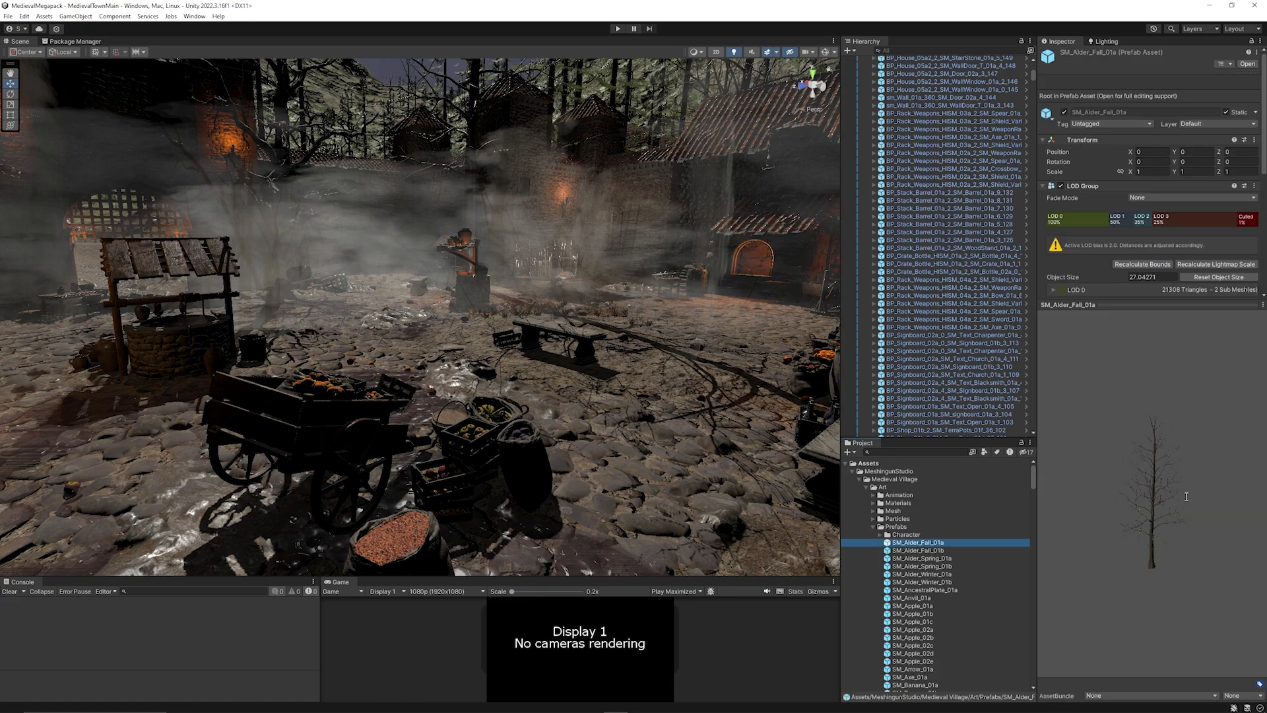
left_click(1089, 504)
left_click(918, 550)
scroll(924, 555, "down", 6)
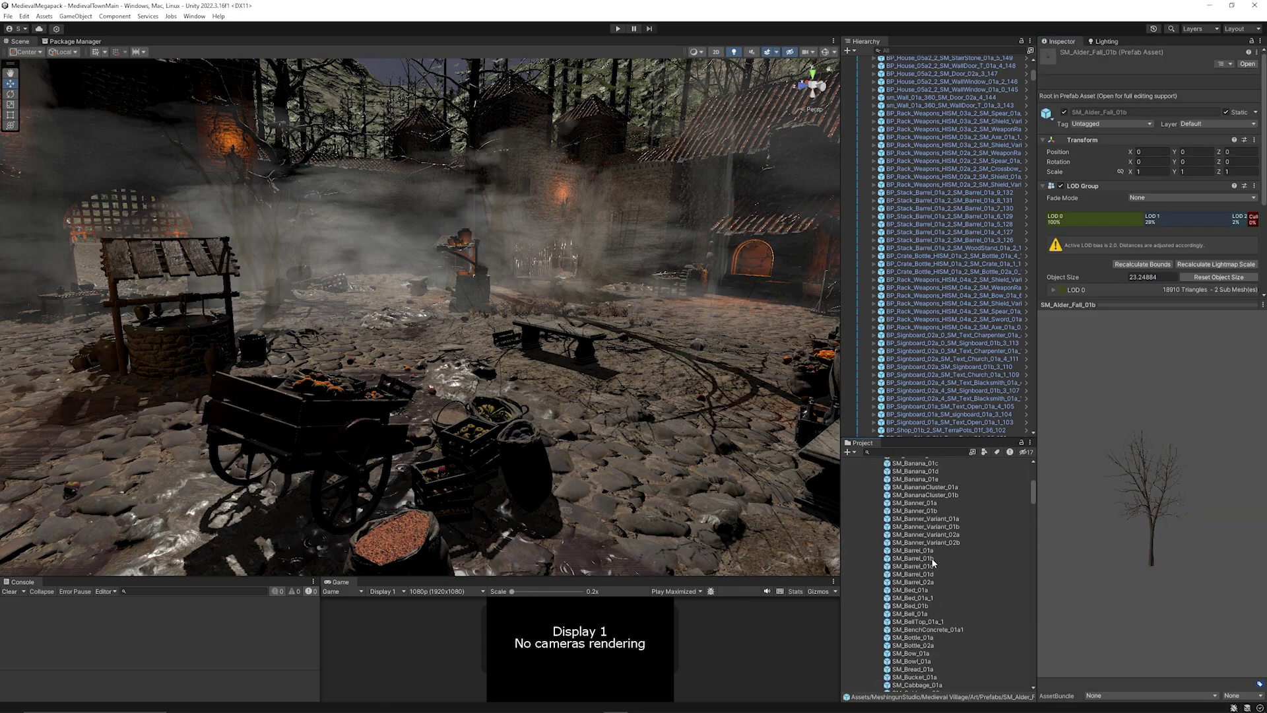
Preview the SM_Bell_01a, SM_Bottle_02a, SM_Bow_01a and SM_Bowl_01a prefabs.
left_click(928, 554)
left_click(914, 585)
left_click(1129, 514)
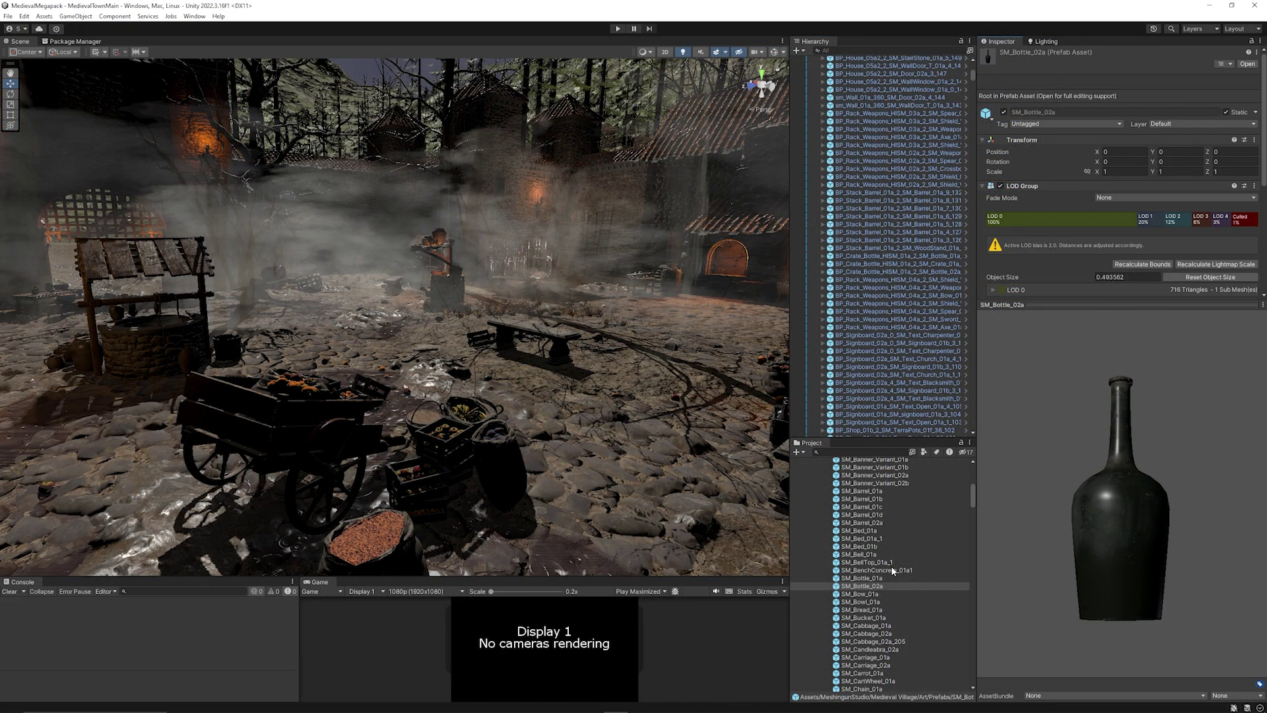
left_click(865, 594)
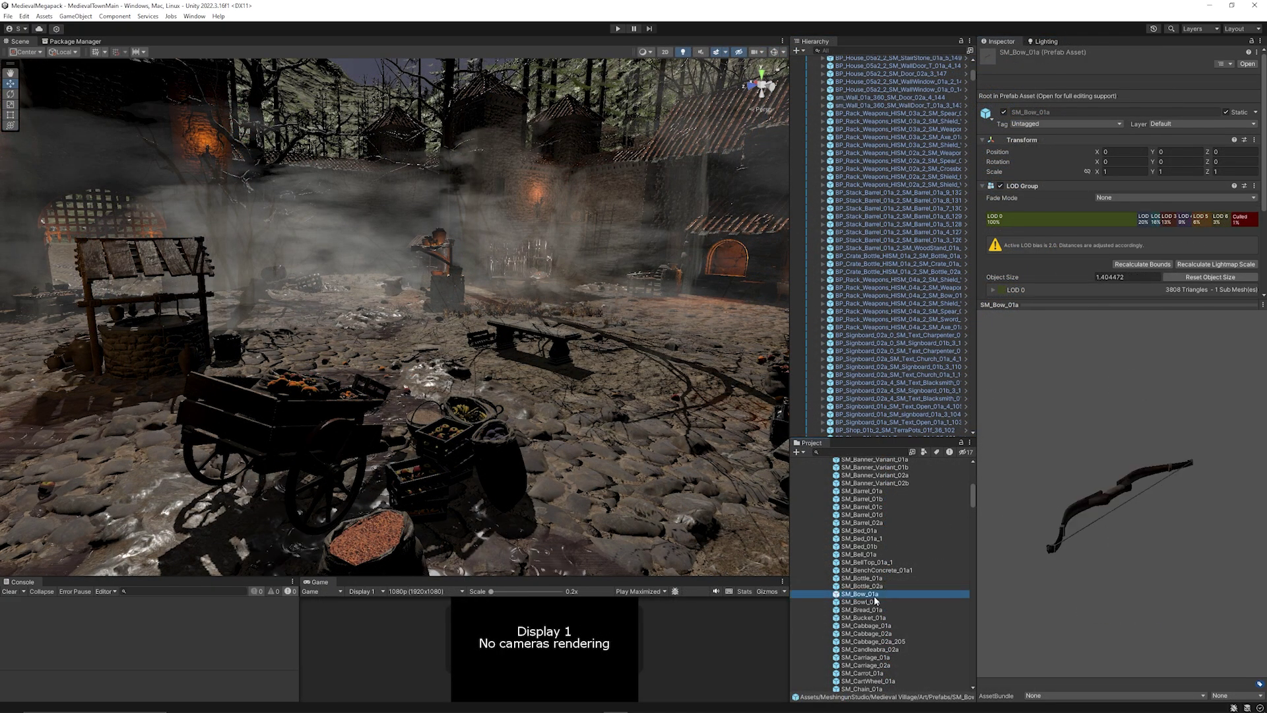
left_click(877, 603)
Step through the cabbage, chimney, crate and crossbow prefabs down to SM_Door_02a.
key("Down")
key("Down")
key("Down")
key("Down")
key("Down")
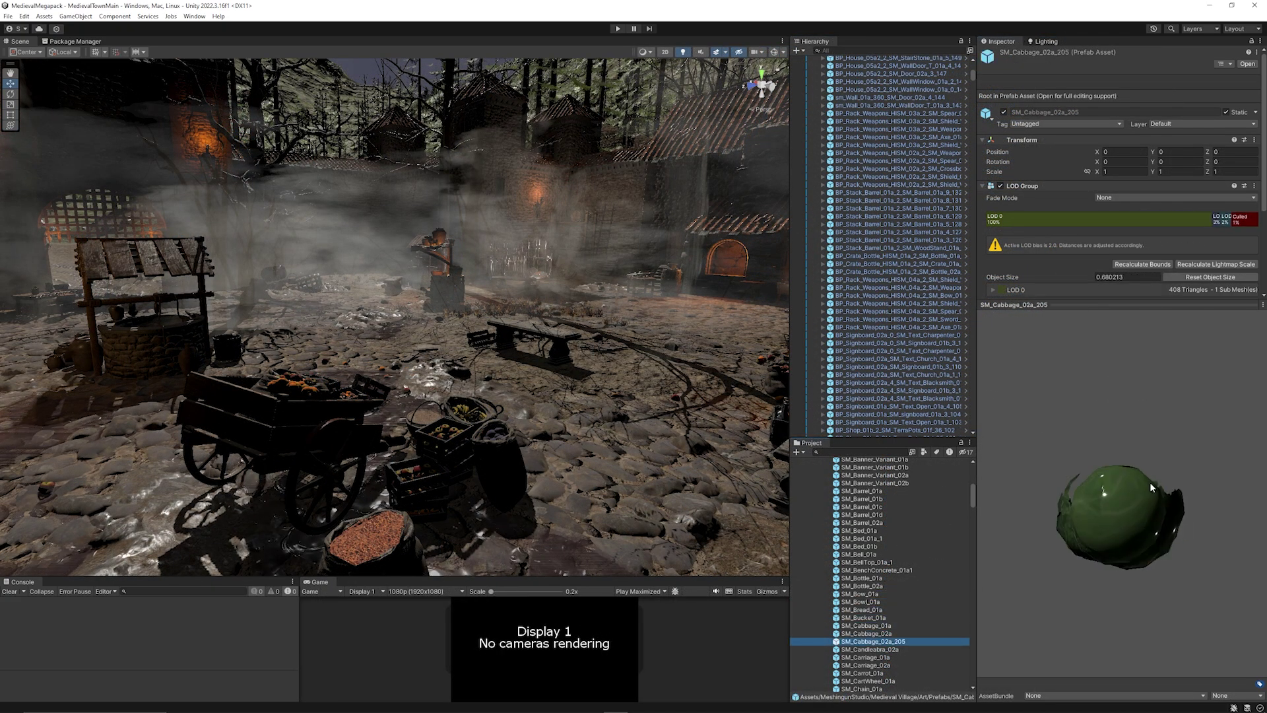
key("Down")
key("Down")
key("Down")
key("Down")
key("Down")
key("Down")
key("Down")
key("Down")
key("Down")
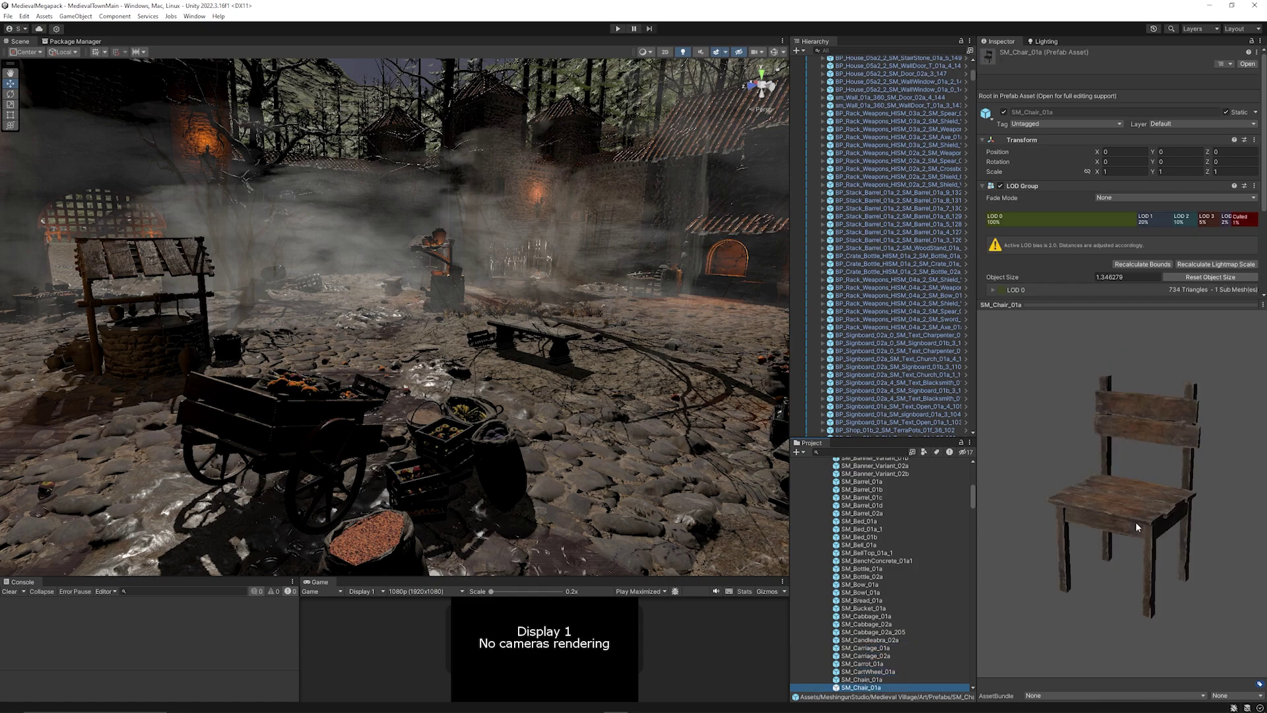
key("Down")
key("Down")
key("Down")
key("Down")
key("Down")
key("Down")
key("Down")
key("Down")
key("Down")
key("Down")
key("Down")
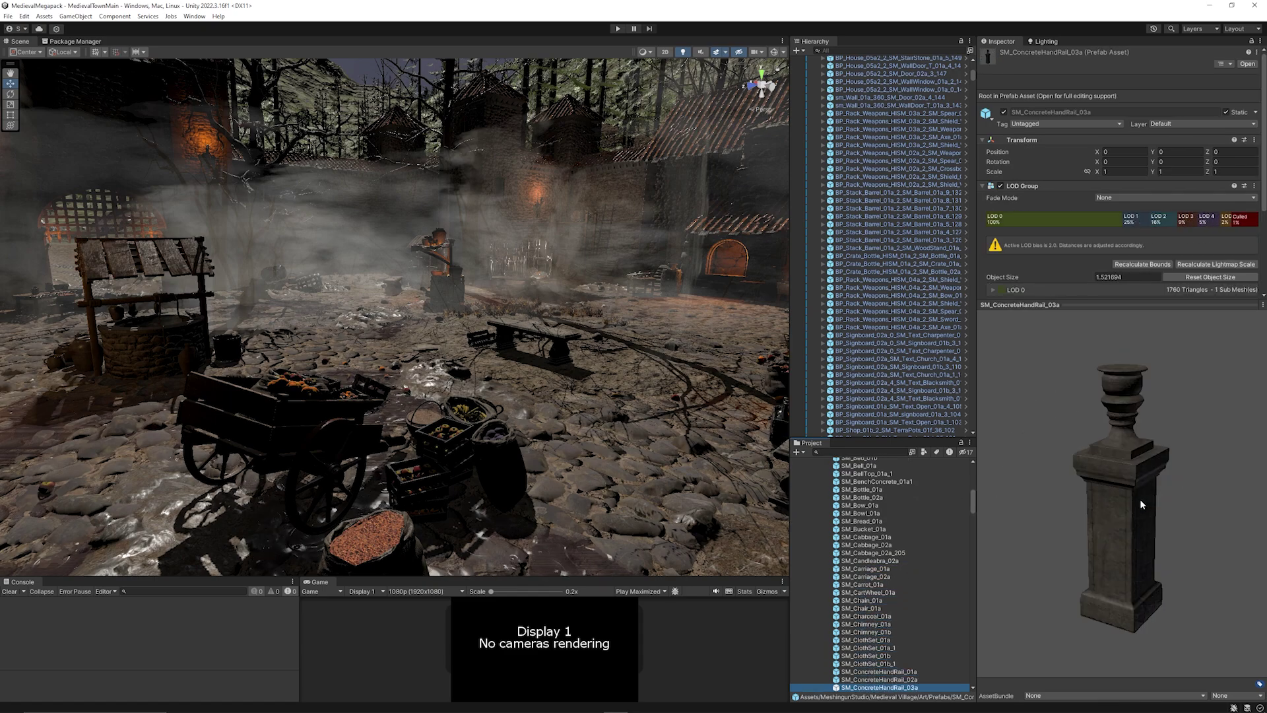
key("Down")
key("Down")
key("Down")
key("Down")
key("Down")
key("Down")
key("Down")
key("Down")
key("Down")
key("Down")
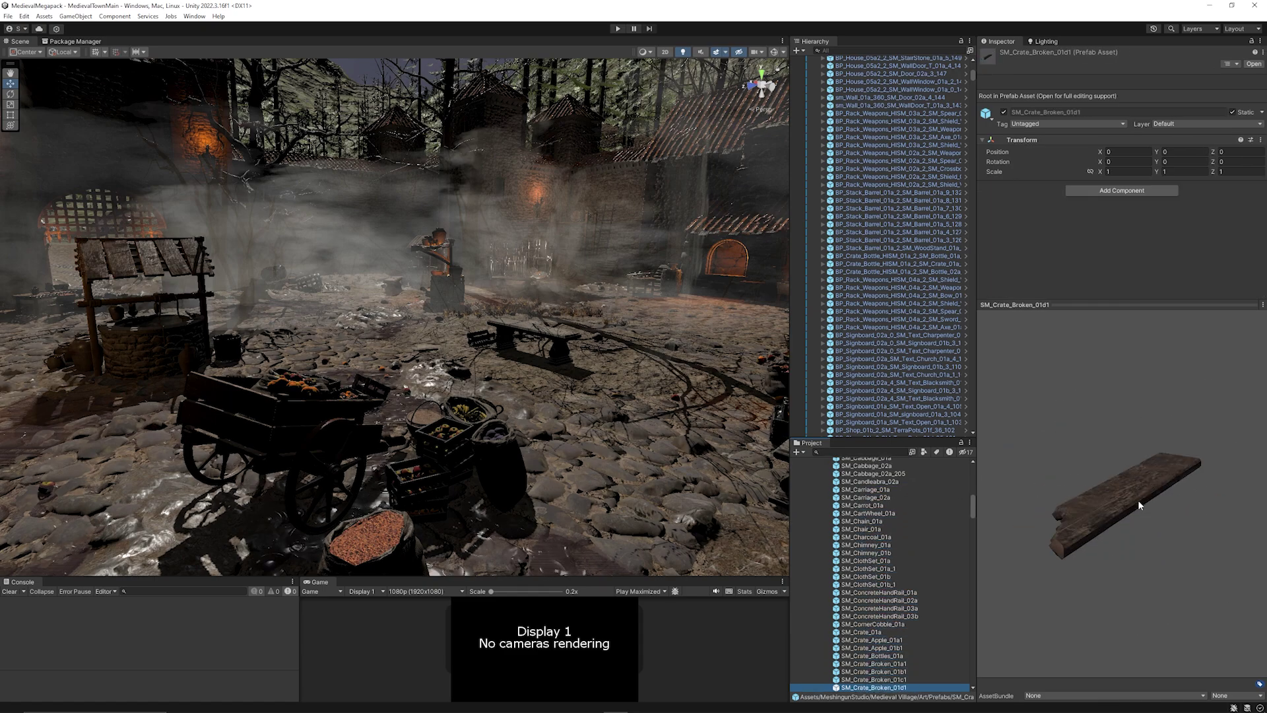
key("Down")
key("Down")
key("Down")
key("Down")
key("Down")
key("Down")
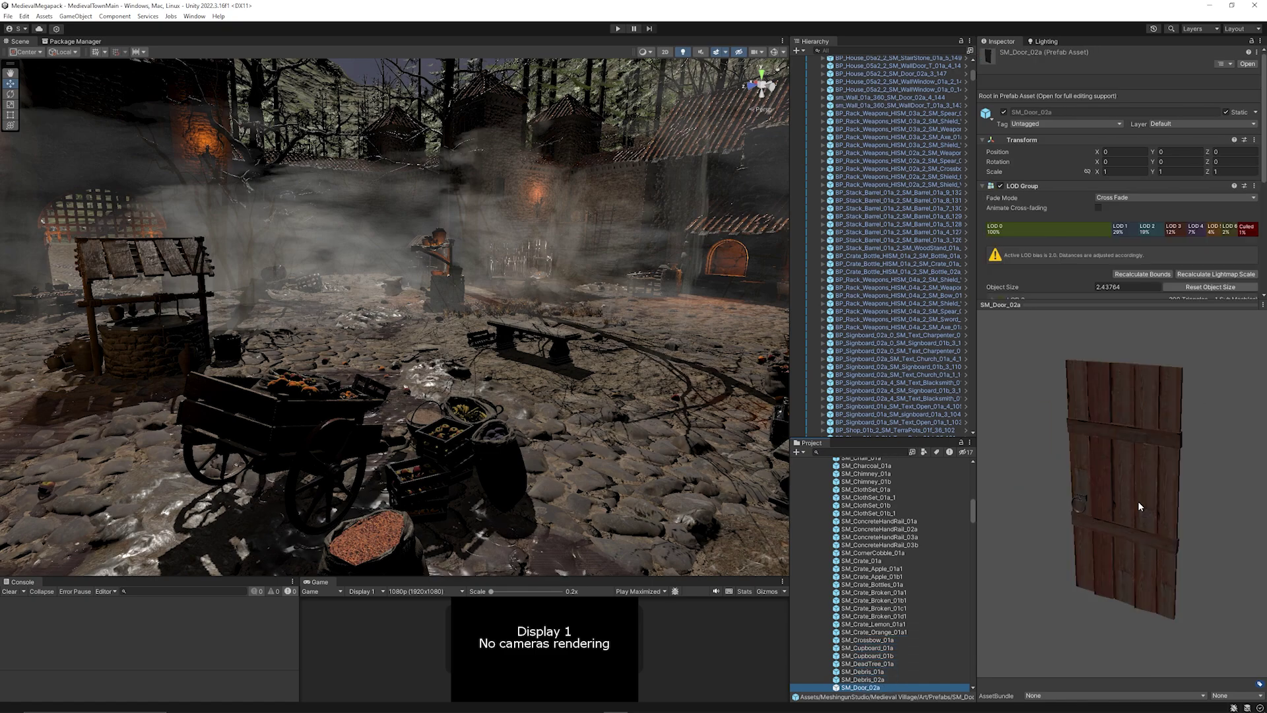
Frame the SM_Sack_Plum_01a plum sack, then zoom out and back in to watch its eight LODs switch.
left_click(501, 462)
key("f")
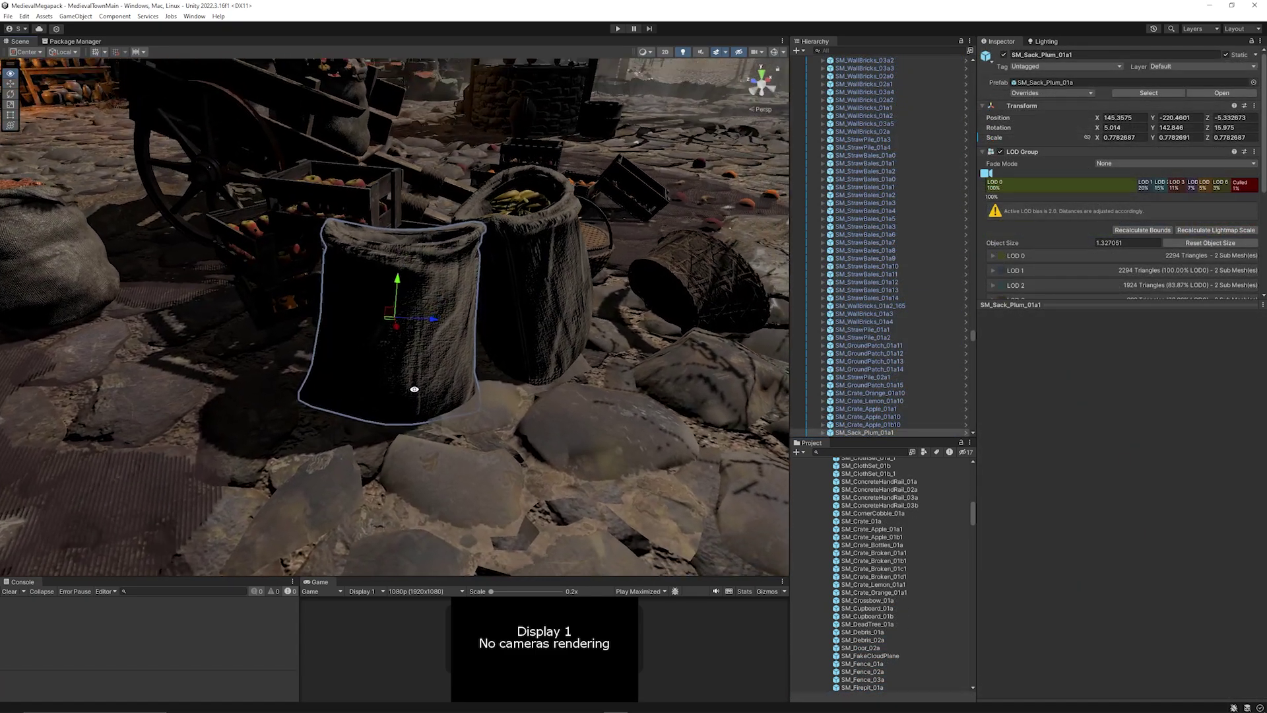
left_click_drag(446, 283, 440, 276, "alt")
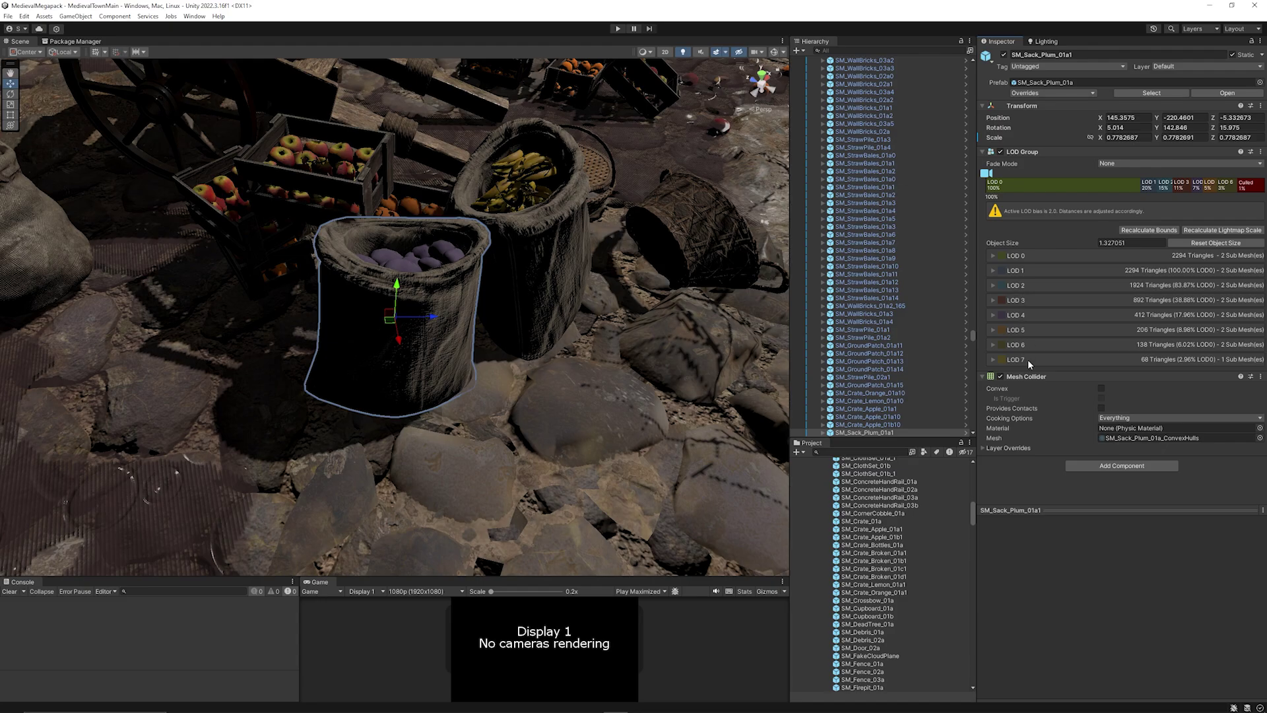
scroll(455, 266, "down", 2)
scroll(455, 270, "down", 5)
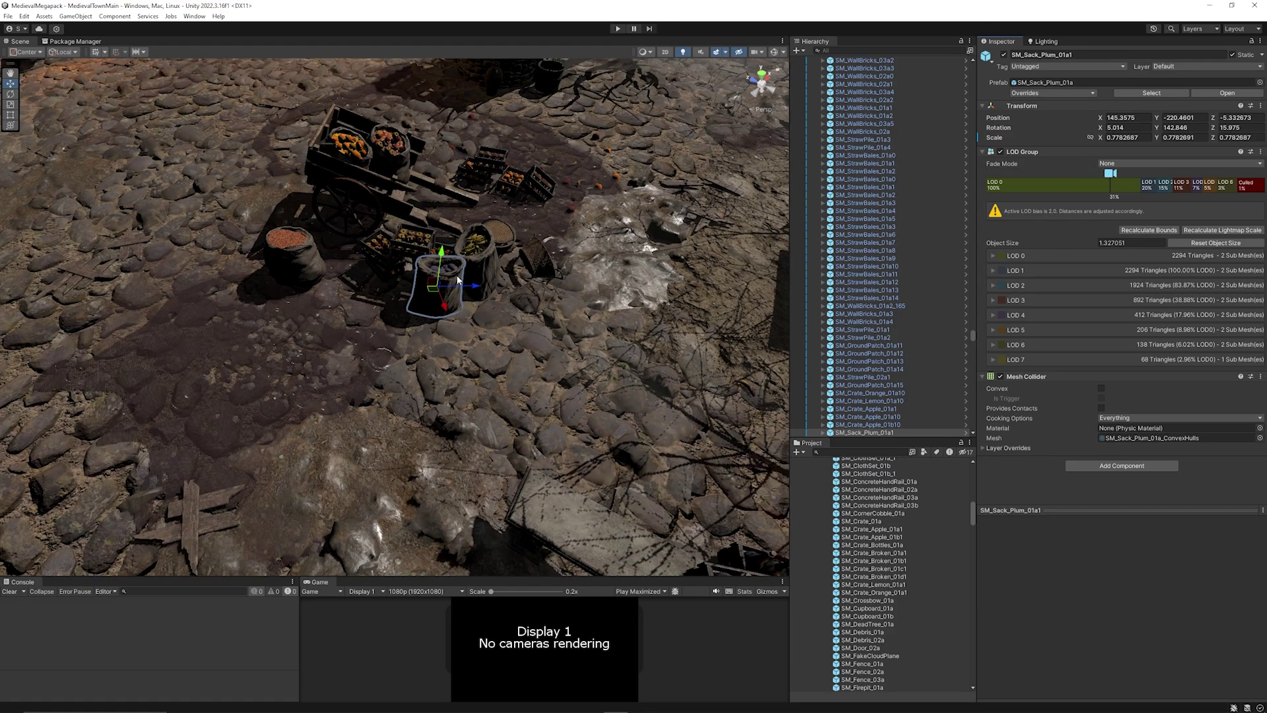
scroll(584, 232, "down", 5)
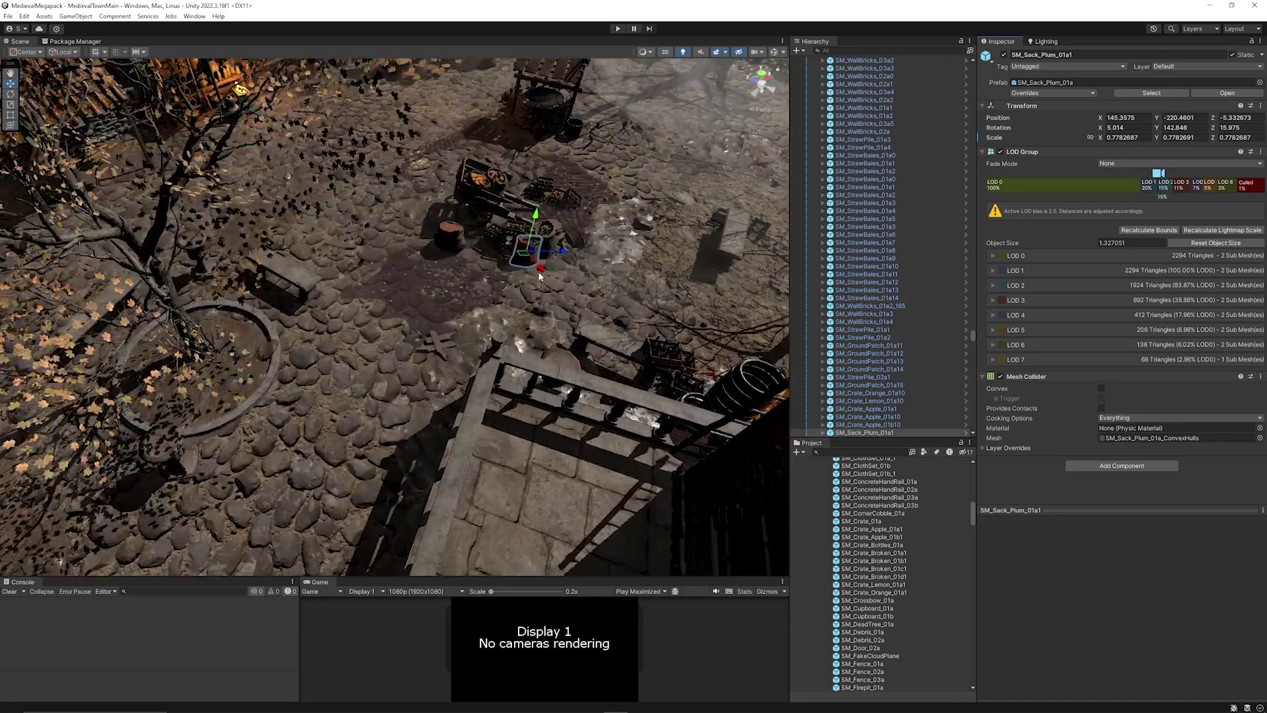
scroll(511, 287, "up", 6)
mouse_move(512, 287)
right_mouse_down()
mouse_move(314, 336)
mouse_move(418, 254)
mouse_move(436, 278)
mouse_move(438, 341)
mouse_move(577, 316)
mouse_move(538, 269)
mouse_move(273, 299)
mouse_move(515, 254)
right_mouse_up()
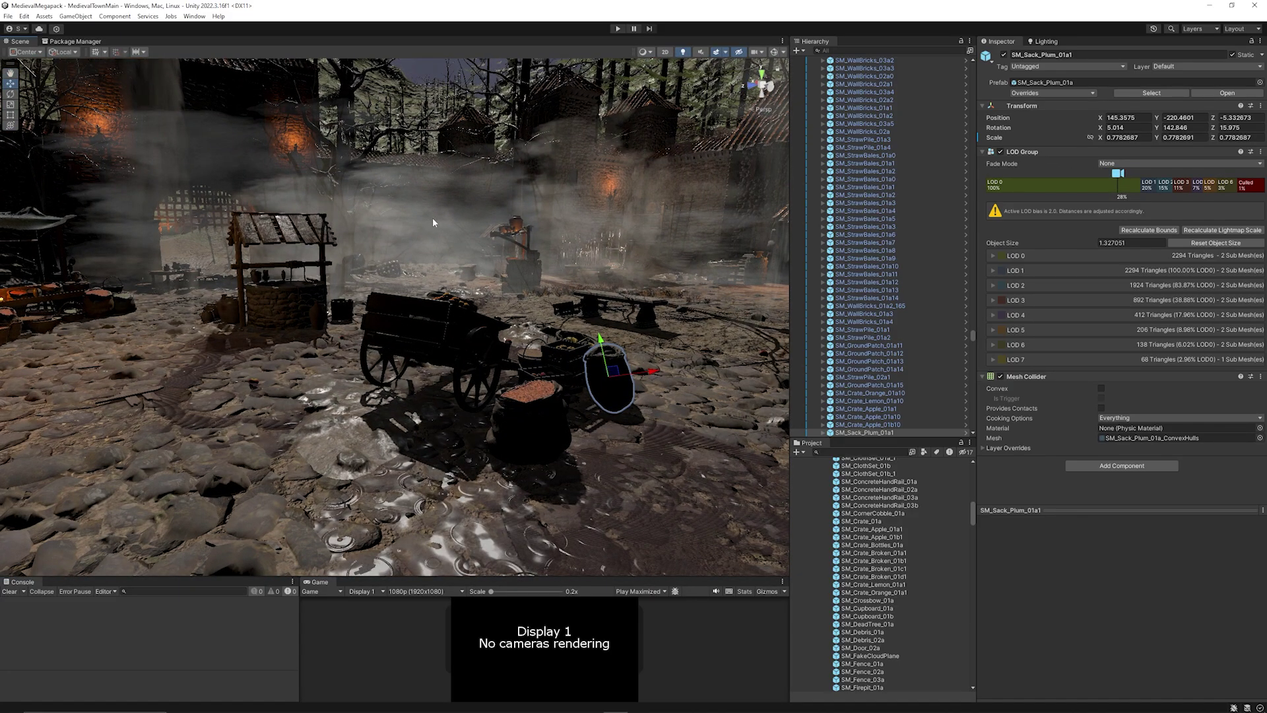